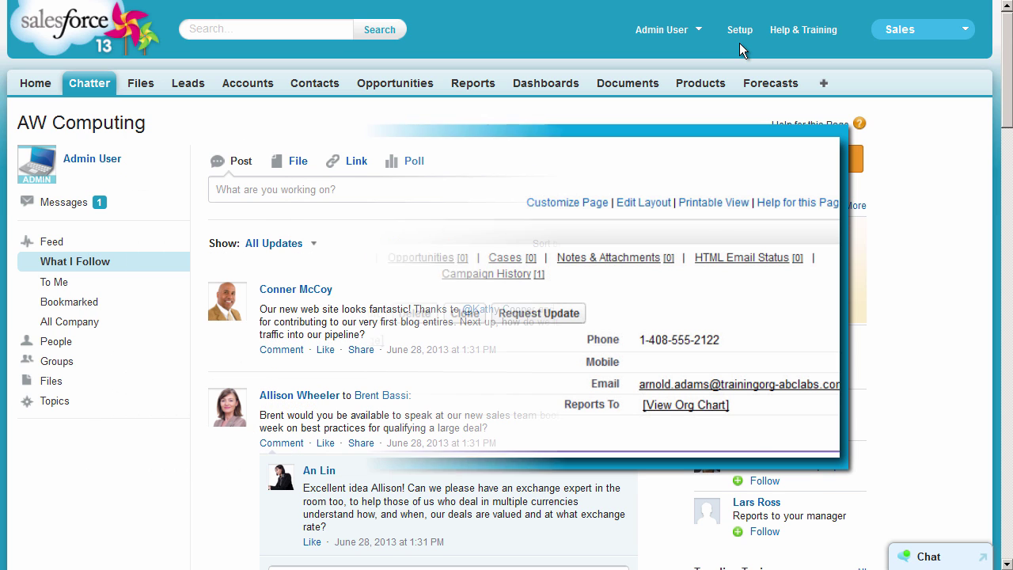
# From Setup, go to Build > Customize > Contacts > Fields to list all Contact fields.
pyautogui.click(742, 32)
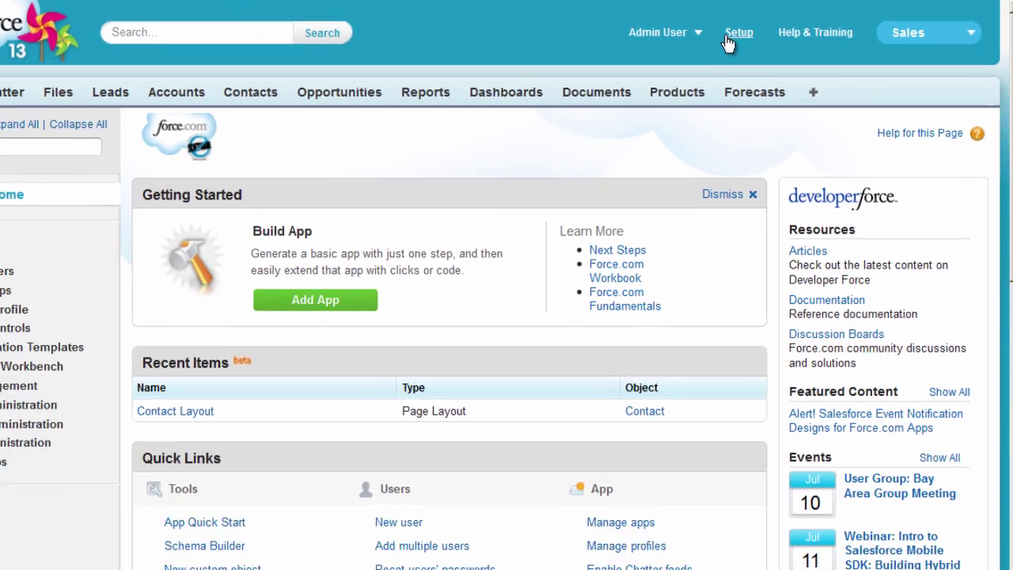
pyautogui.scroll(-5, 747, 38)
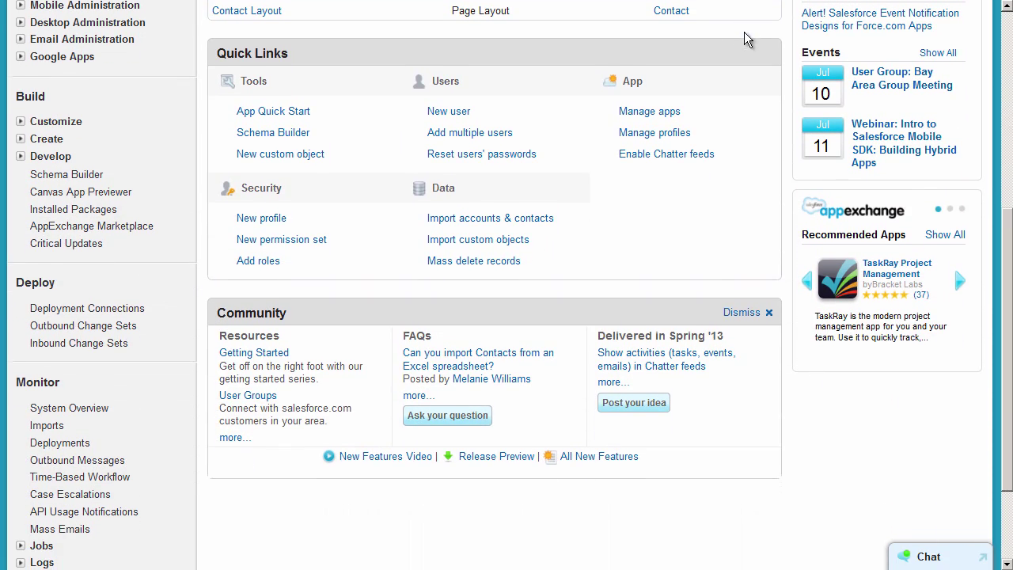
pyautogui.click(20, 130)
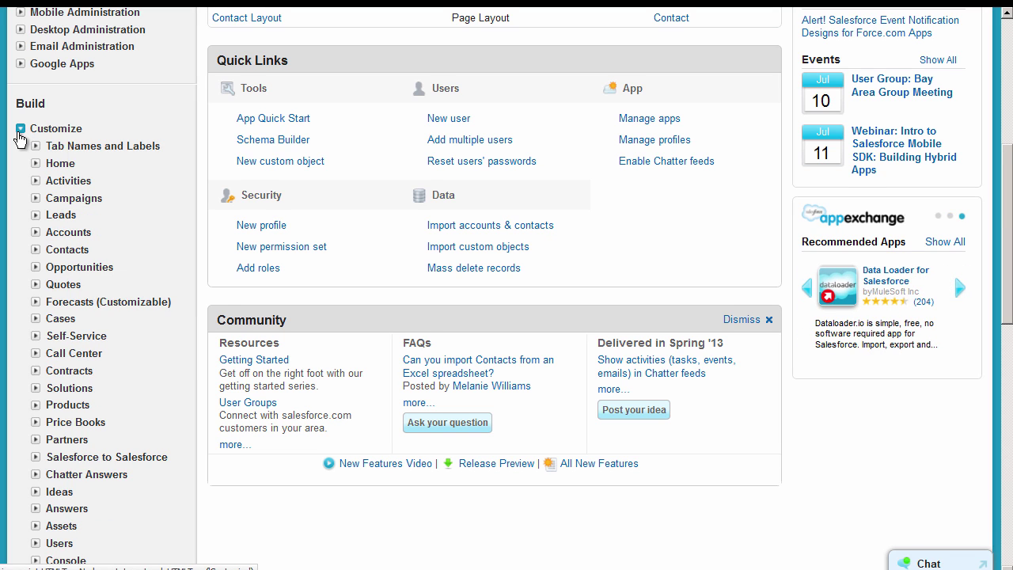
pyautogui.click(84, 251)
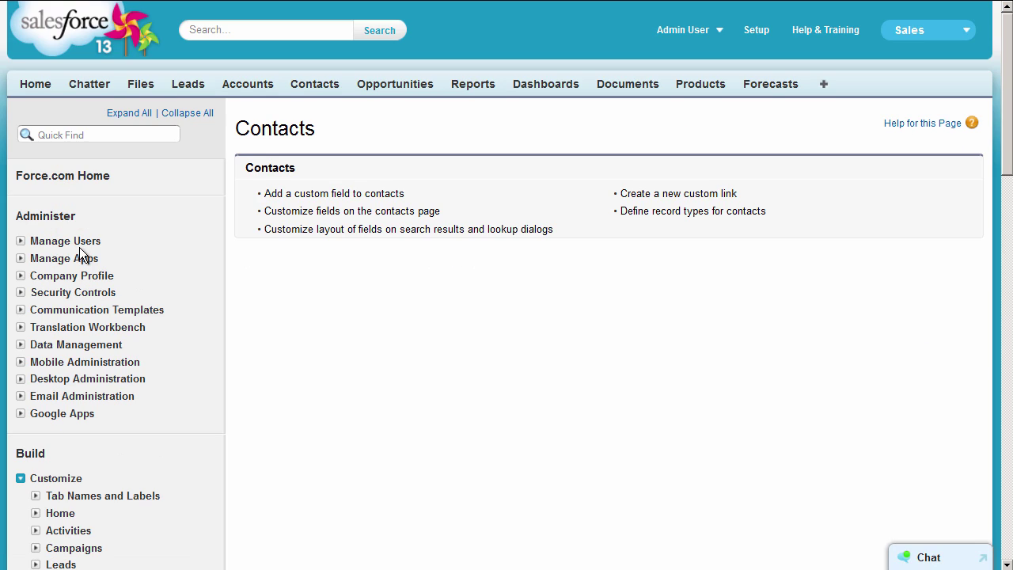
pyautogui.scroll(-1, 82, 254)
pyautogui.scroll(-5, 81, 253)
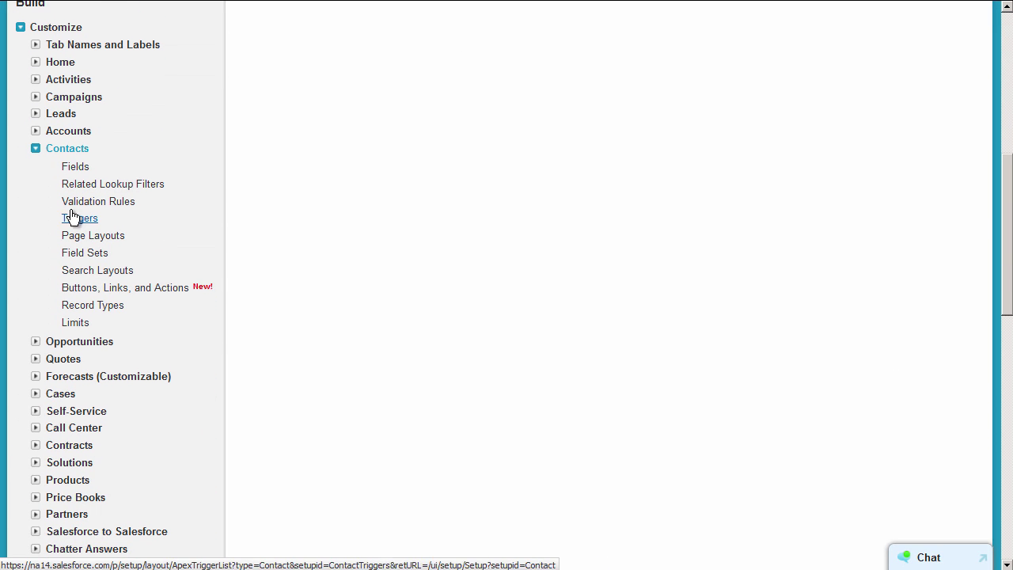
pyautogui.click(72, 169)
pyautogui.scroll(-5, 78, 174)
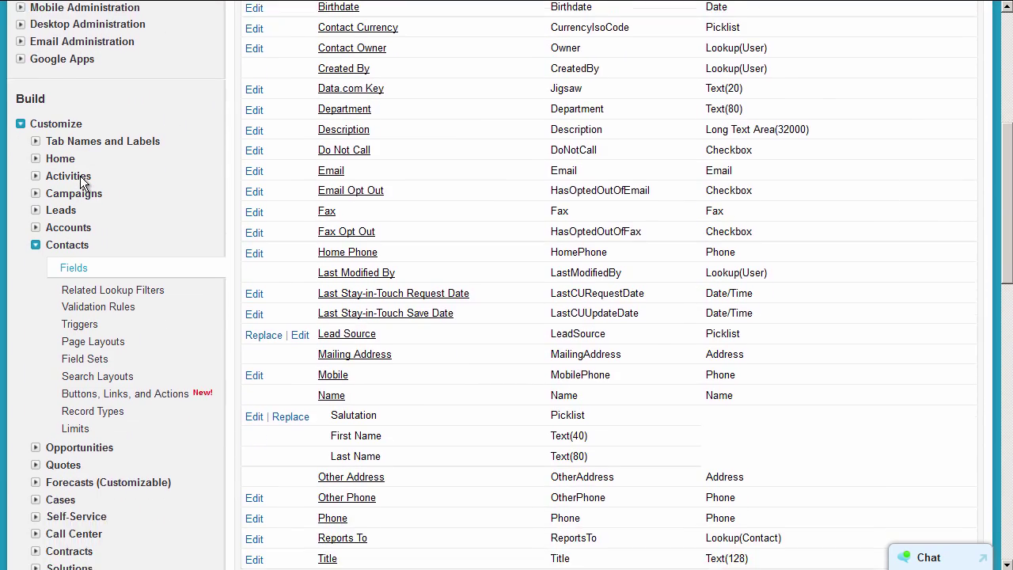
pyautogui.scroll(-6, 80, 175)
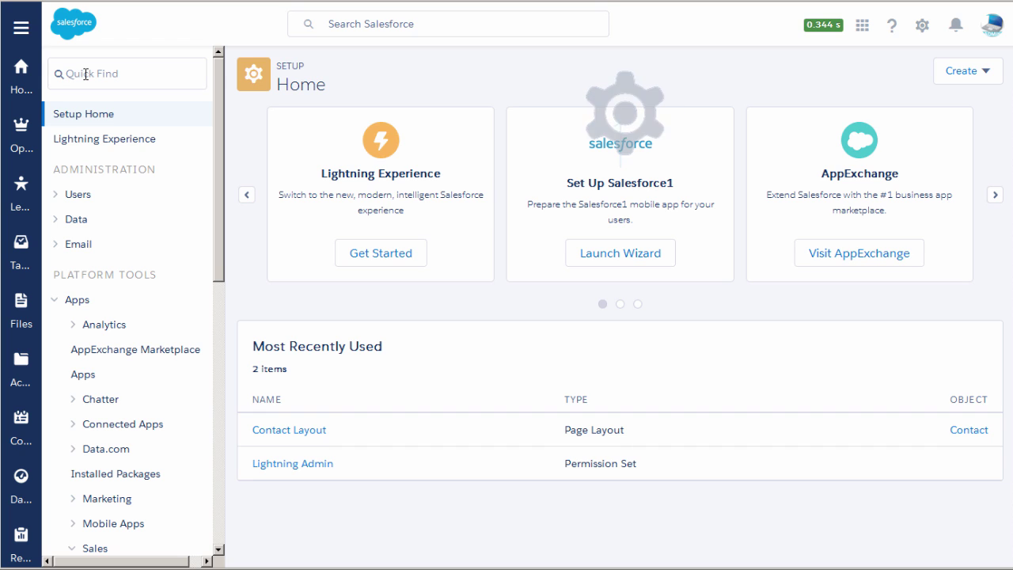
# Search 'fiel' in Quick Find and open the Contact object's Fields & Relationships in Object Manager.
pyautogui.write('fiel')
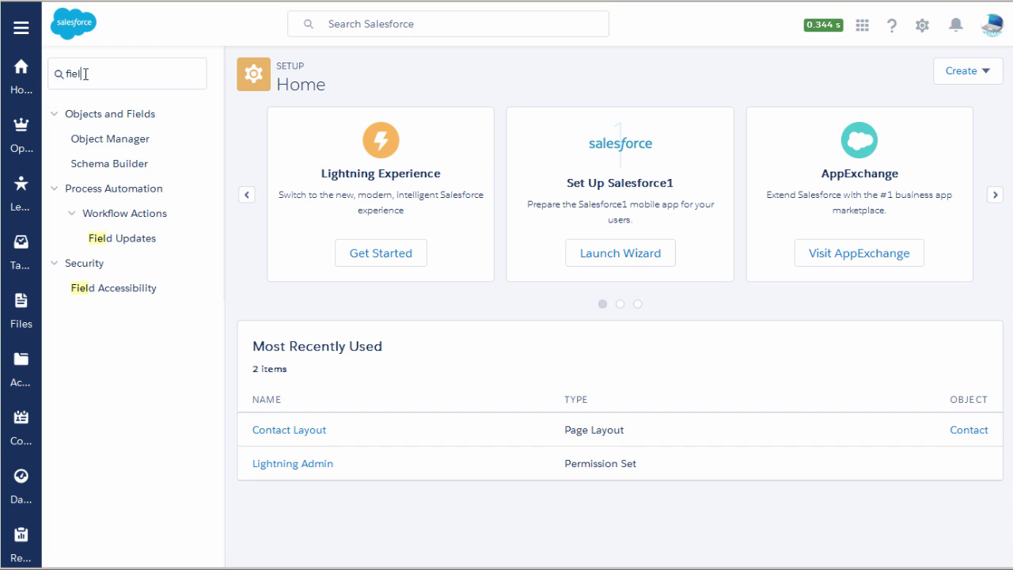
pyautogui.click(110, 141)
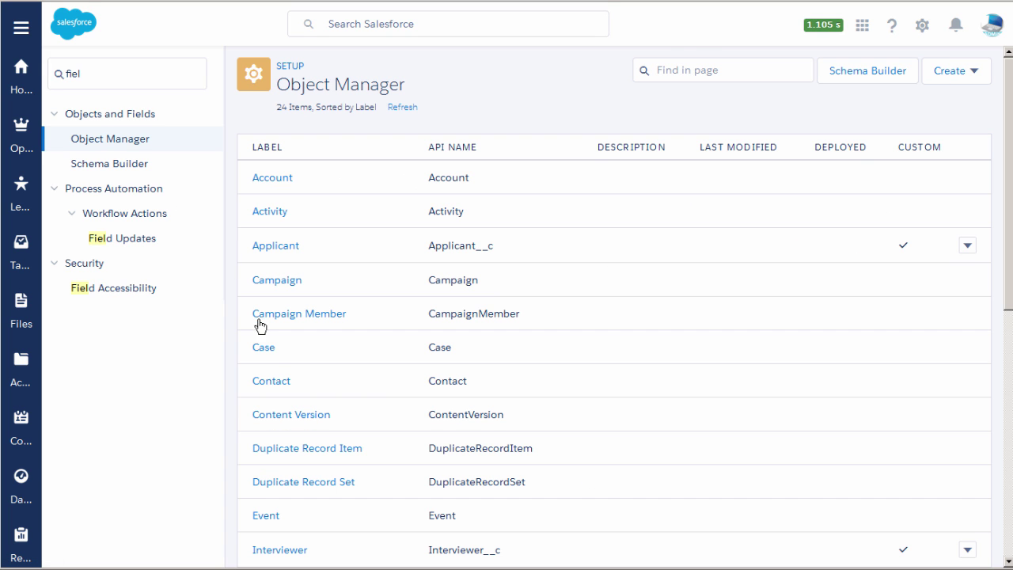
pyautogui.click(271, 381)
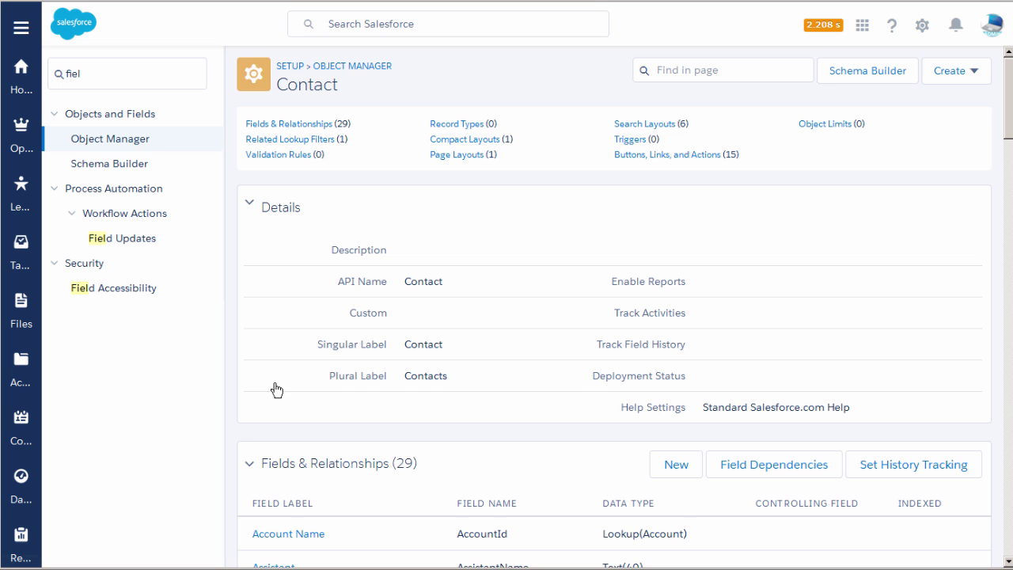
pyautogui.scroll(-3, 276, 389)
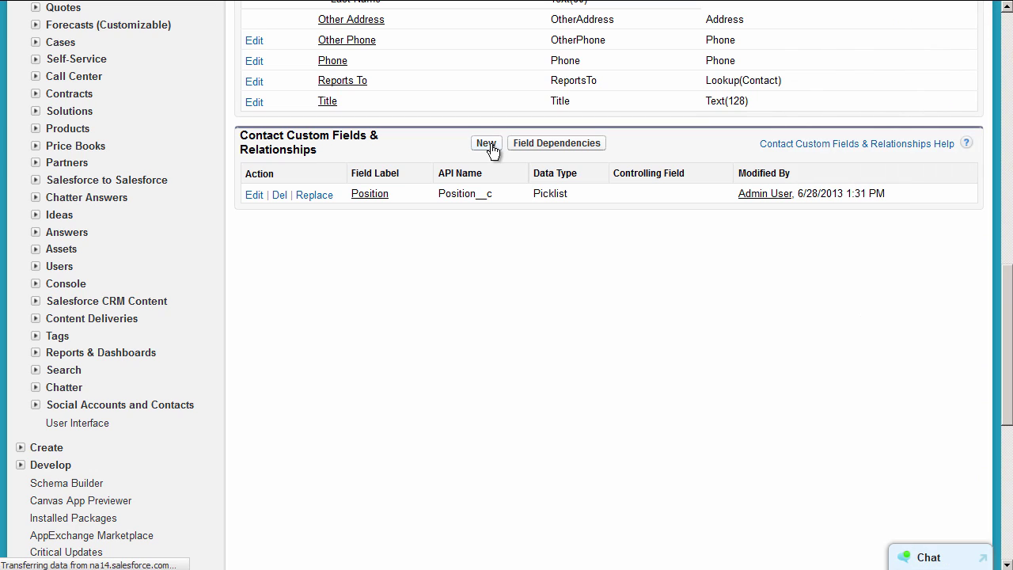
# Create a new Contact custom field with Picklist as its data type.
pyautogui.scroll(-1, 492, 151)
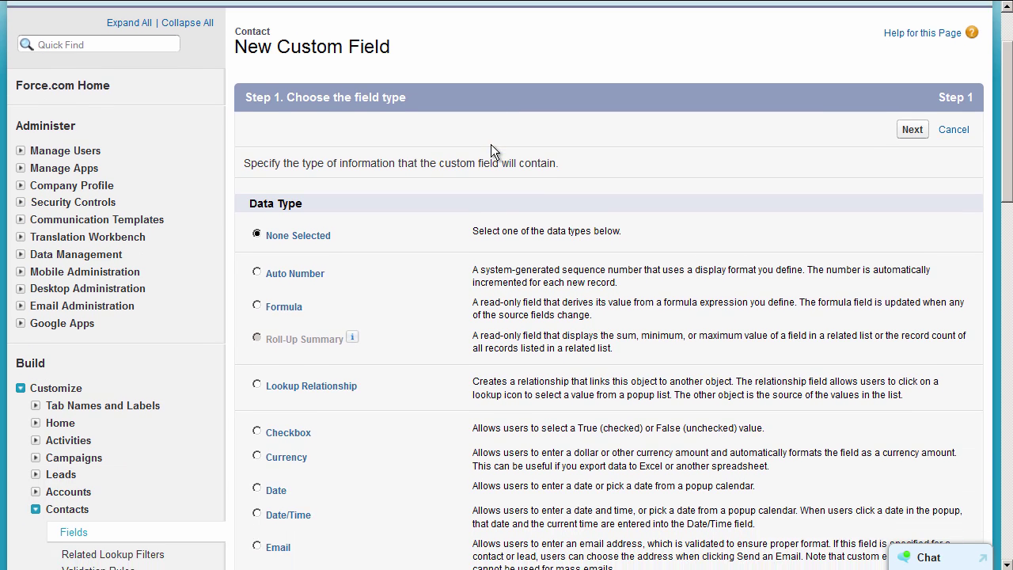
pyautogui.scroll(-2, 490, 144)
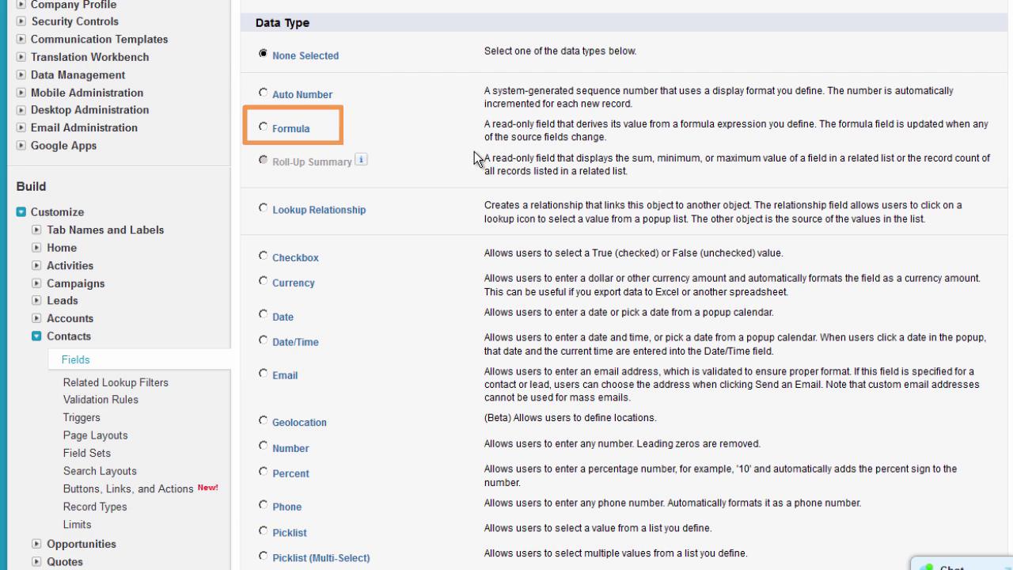
pyautogui.scroll(-2, 472, 162)
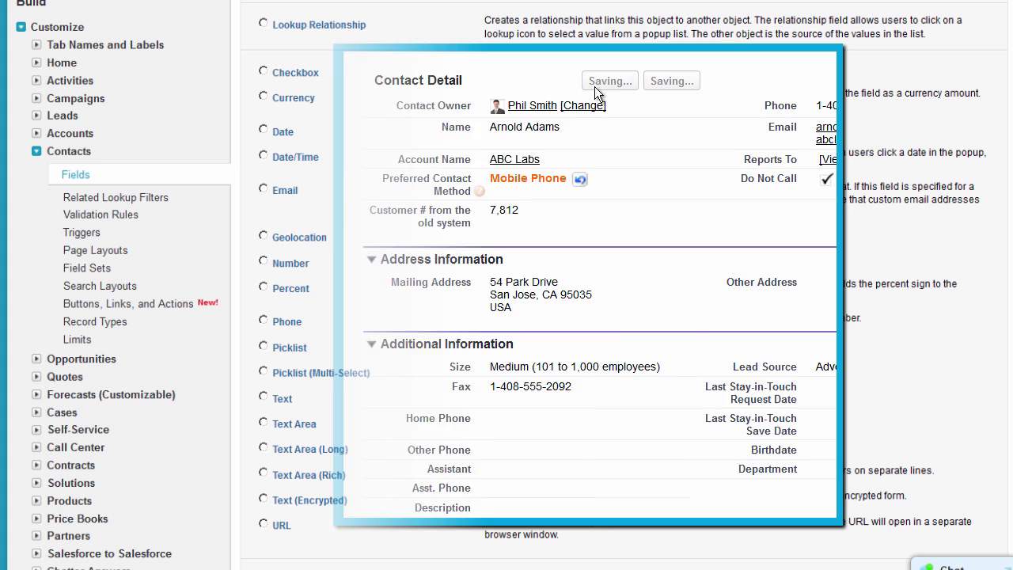
pyautogui.click(262, 347)
pyautogui.scroll(-3, 262, 346)
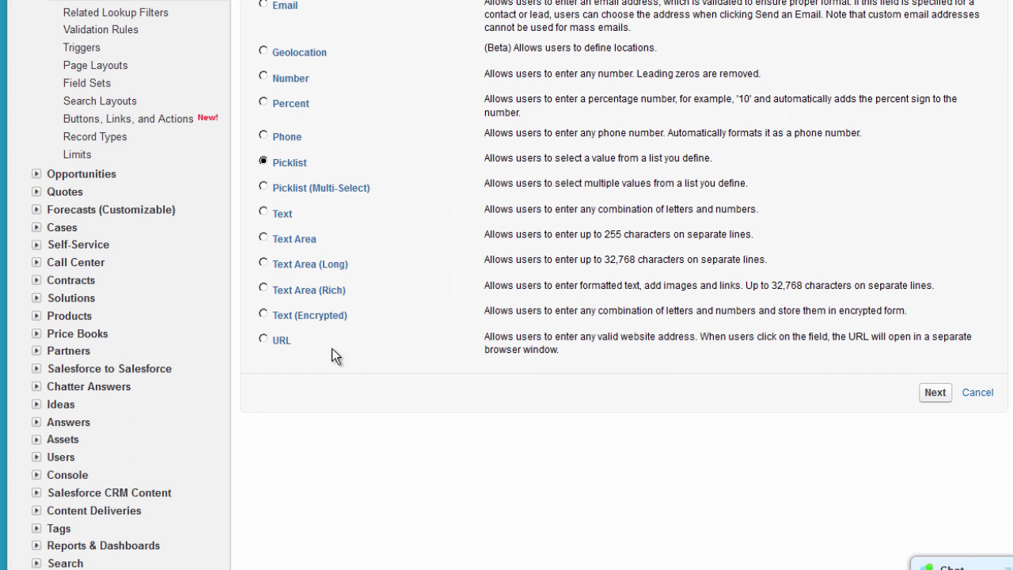
pyautogui.click(927, 400)
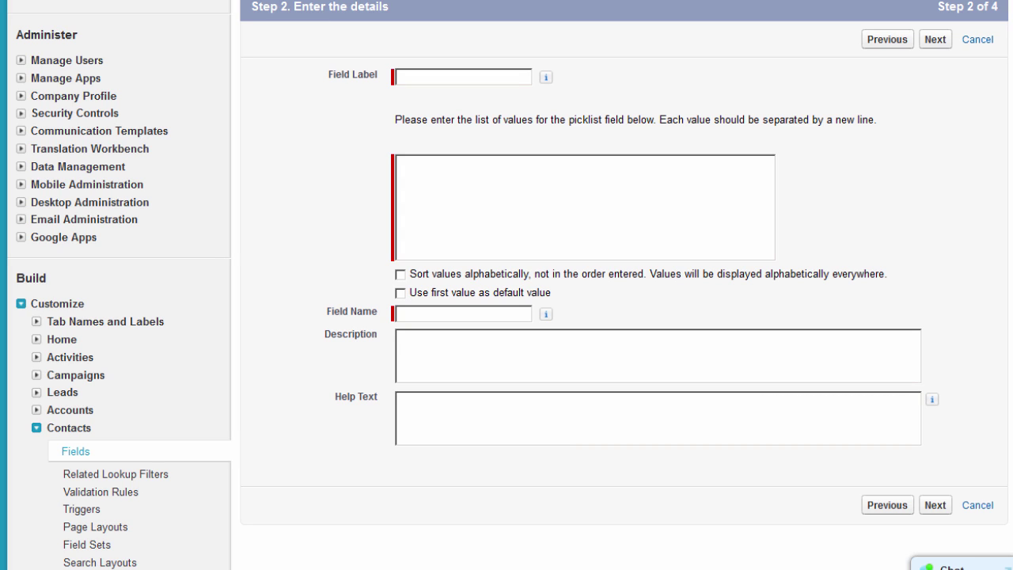
# Label the field 'Preferred Contact Method' and paste in its six contact method values.
pyautogui.write('Preferred Contact Method')
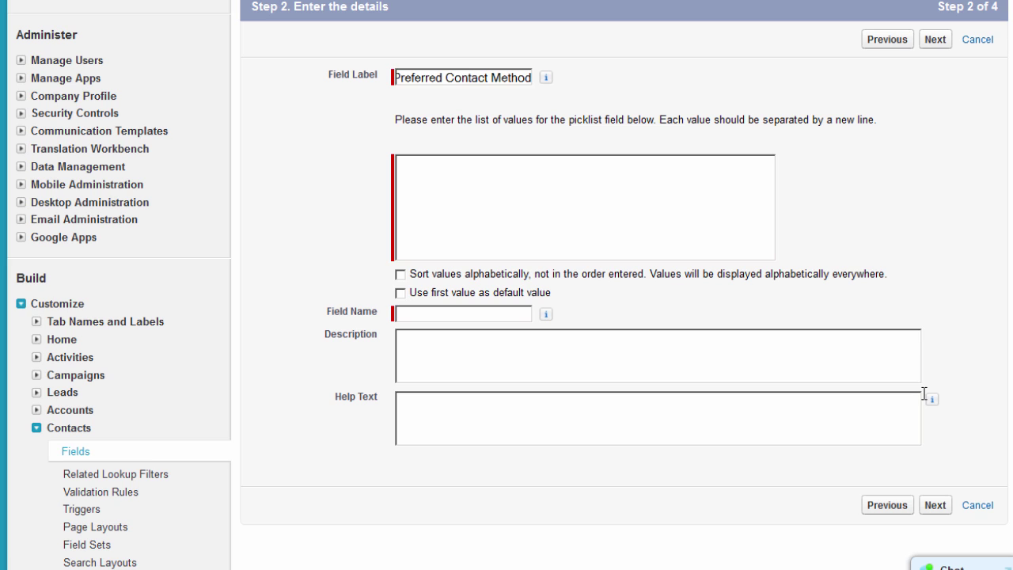
pyautogui.press('Tab')
pyautogui.write('Work Phone Home Phone Mobile Phone Work Email Personal Email No Preference')
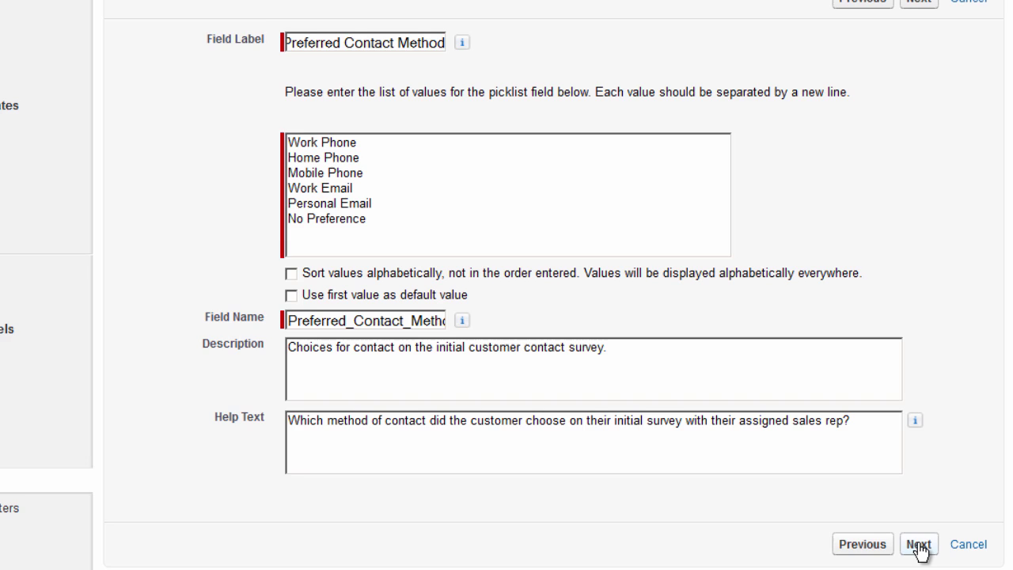
# Keep the new picklist visible and editable for all profiles in field-level security.
pyautogui.click(919, 544)
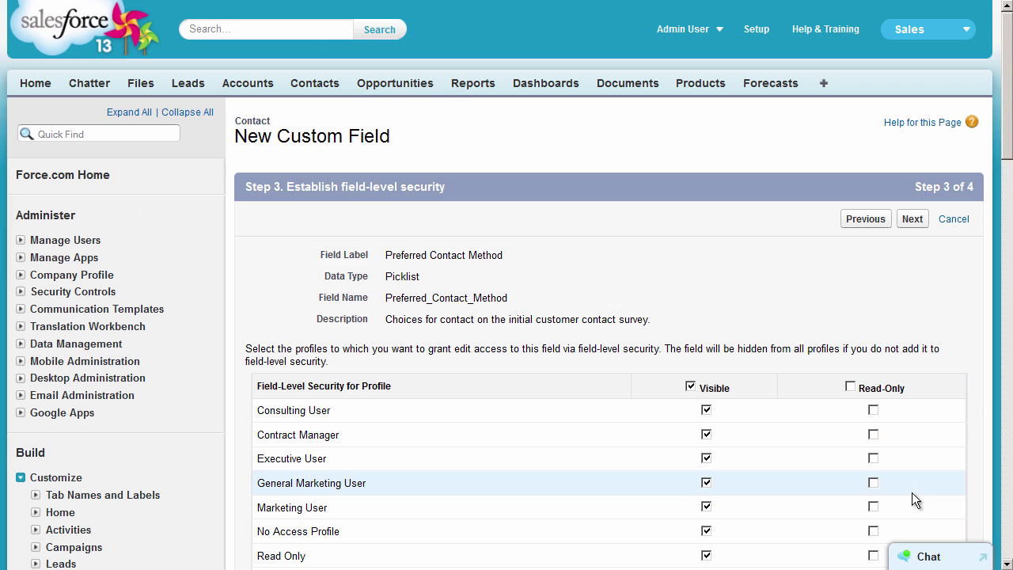
pyautogui.scroll(-3, 913, 494)
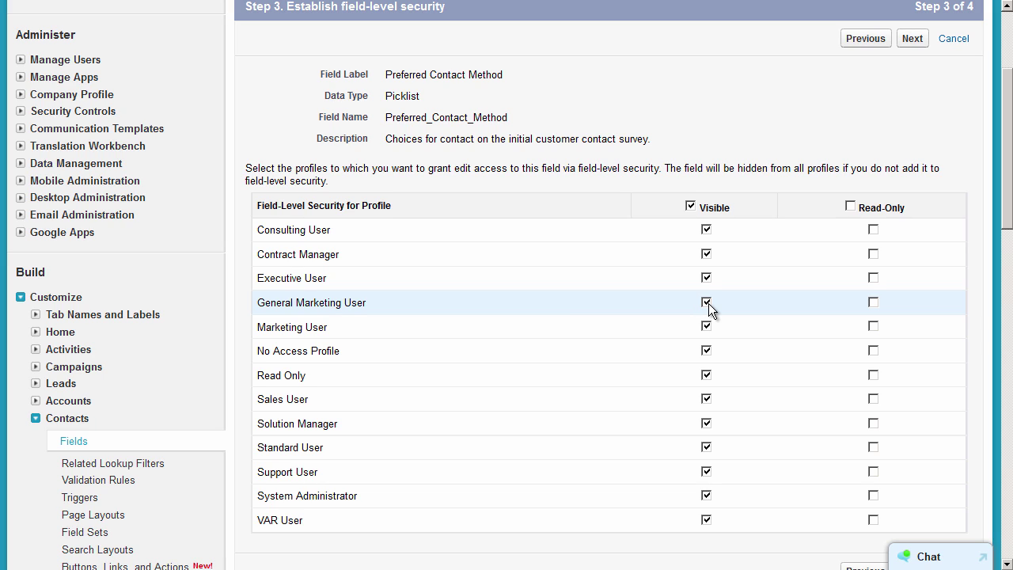
# Add the Preferred Contact Method field to Contact Layout and save it.
pyautogui.click(912, 41)
pyautogui.scroll(-3, 912, 45)
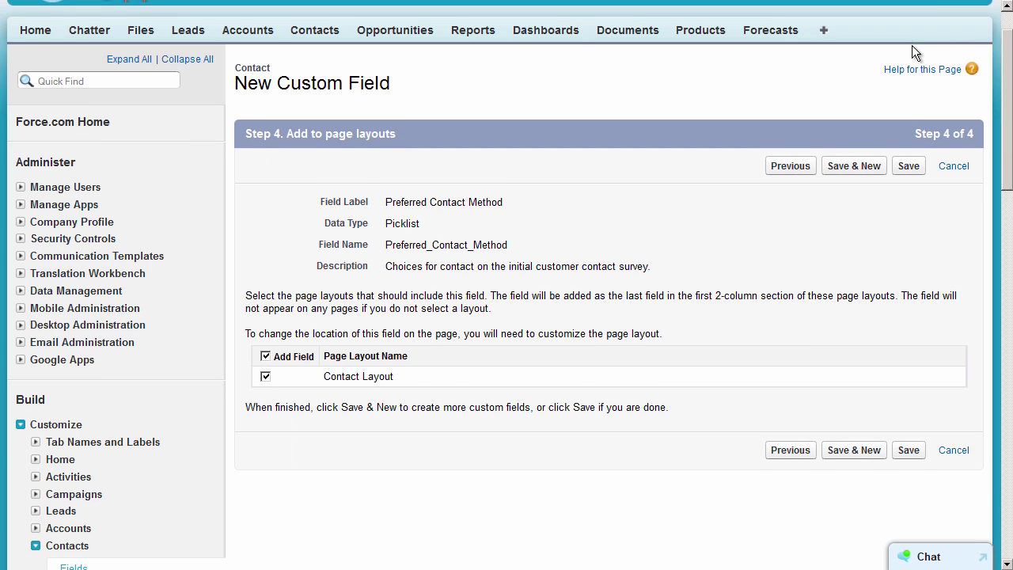
pyautogui.scroll(-1, 912, 45)
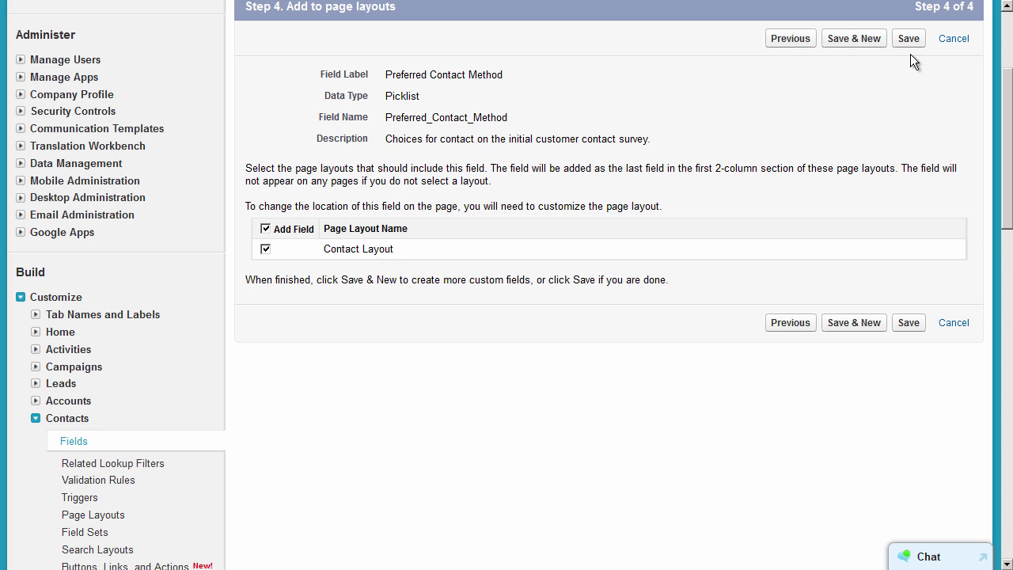
pyautogui.click(907, 323)
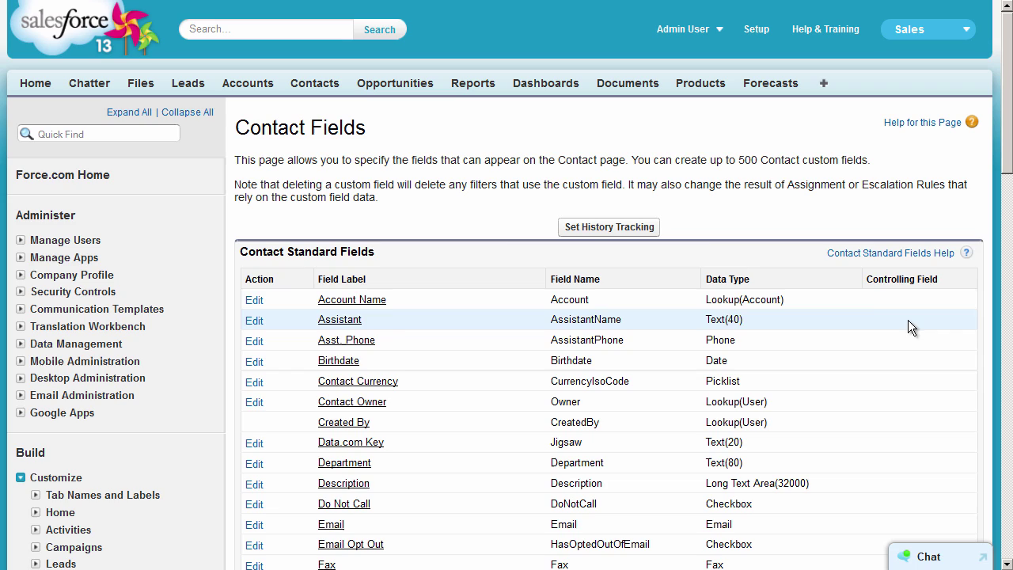
# On the recent contact's record, check the Preferred Contact Method help text and dropdown values, leaving --None--.
pyautogui.click(314, 83)
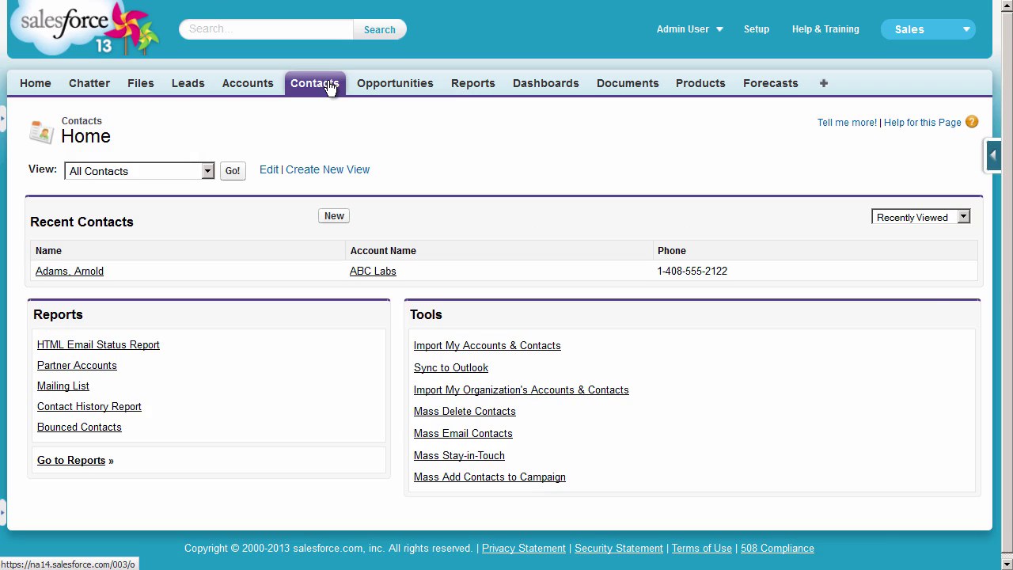
pyautogui.click(79, 271)
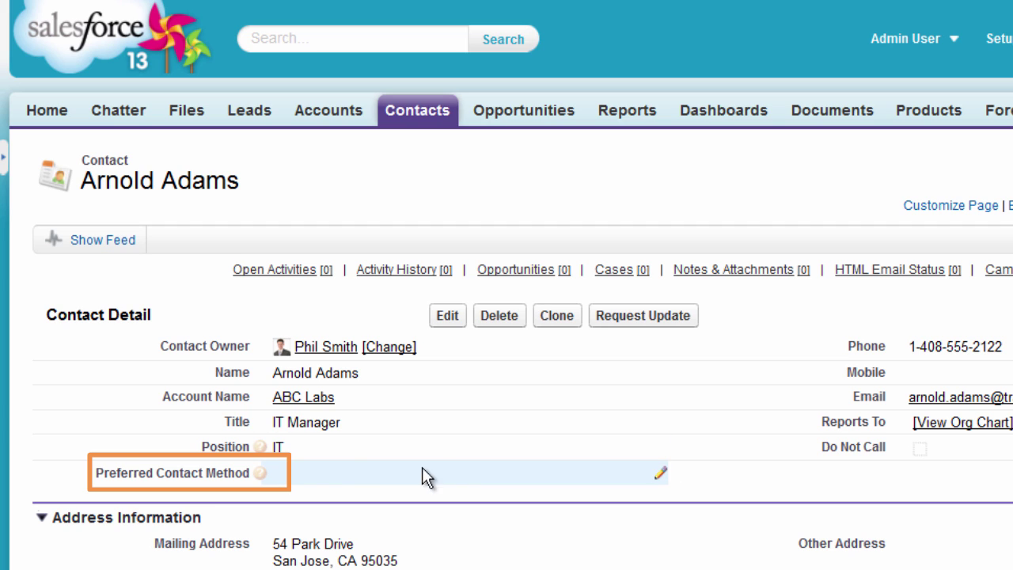
pyautogui.moveTo(266, 474)
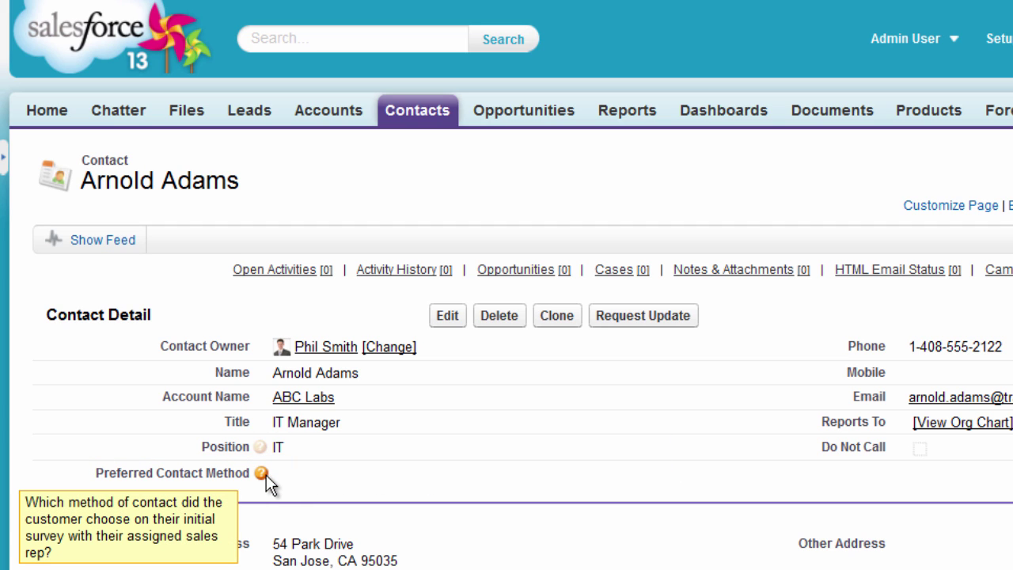
pyautogui.doubleClick(398, 481)
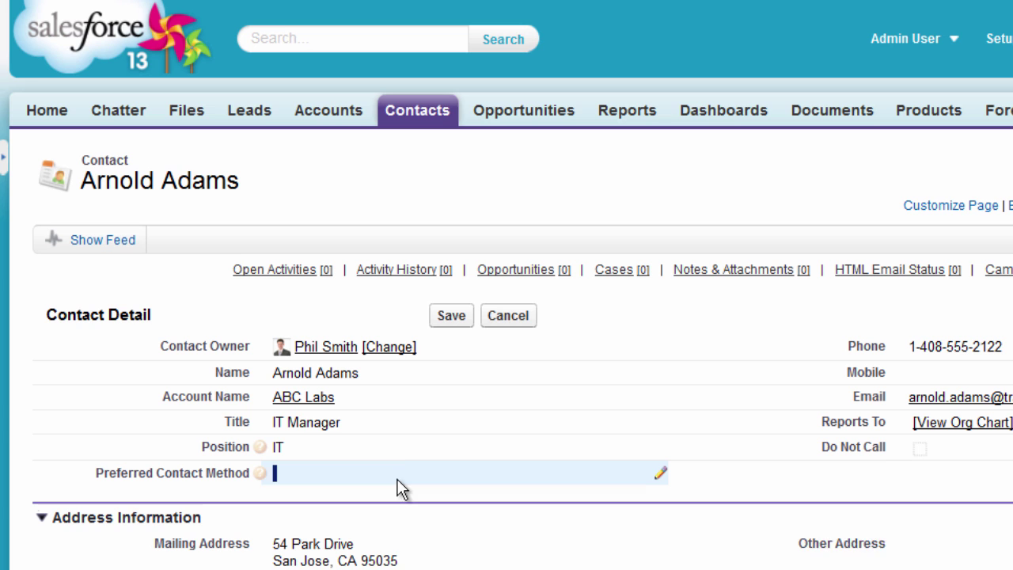
pyautogui.click(398, 479)
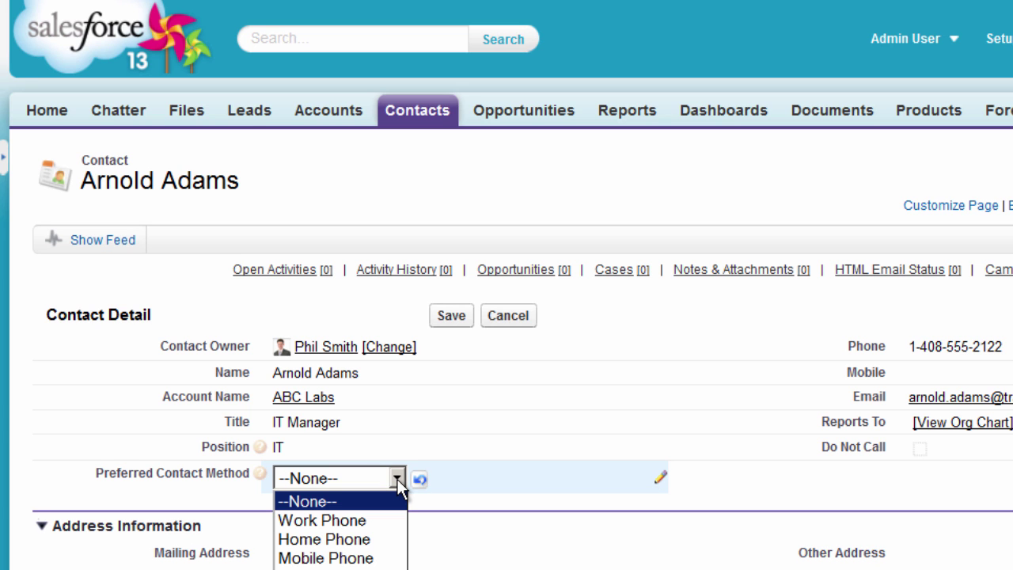
pyautogui.click(398, 479)
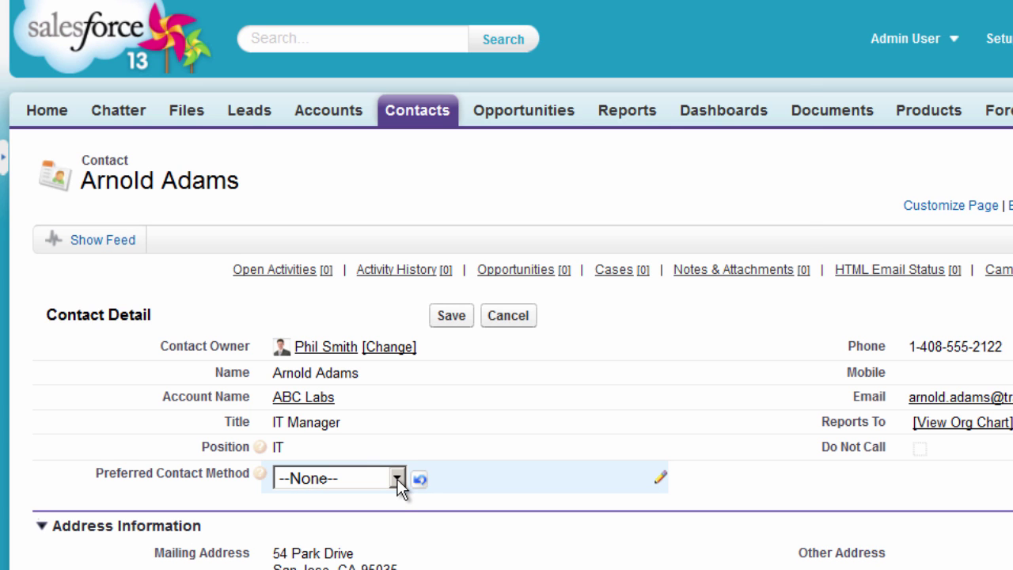